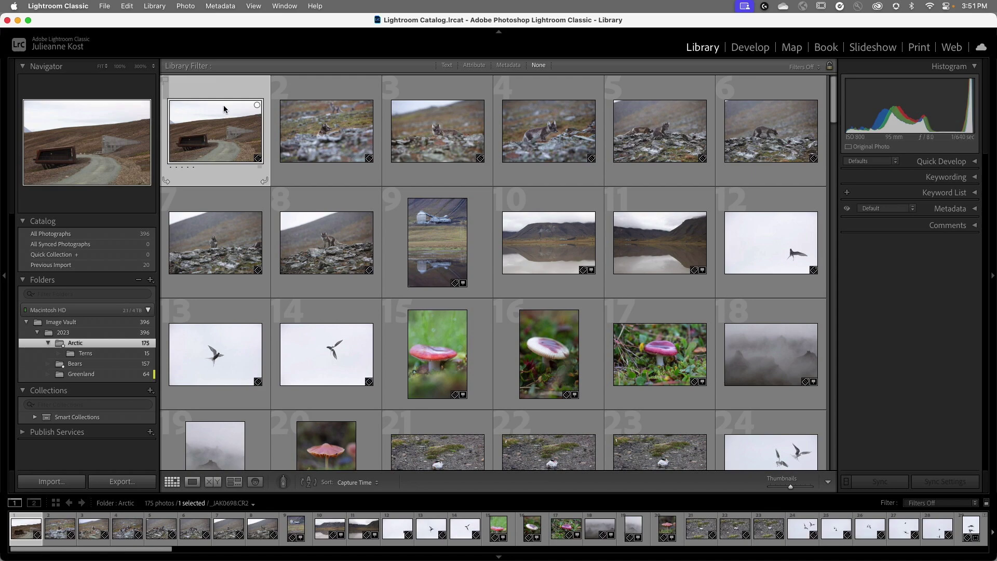
Reveal _JAK0698.CR2 in Finder, drag it from Arctic into the Bears folder, and return to Lightroom
left_click(192, 6)
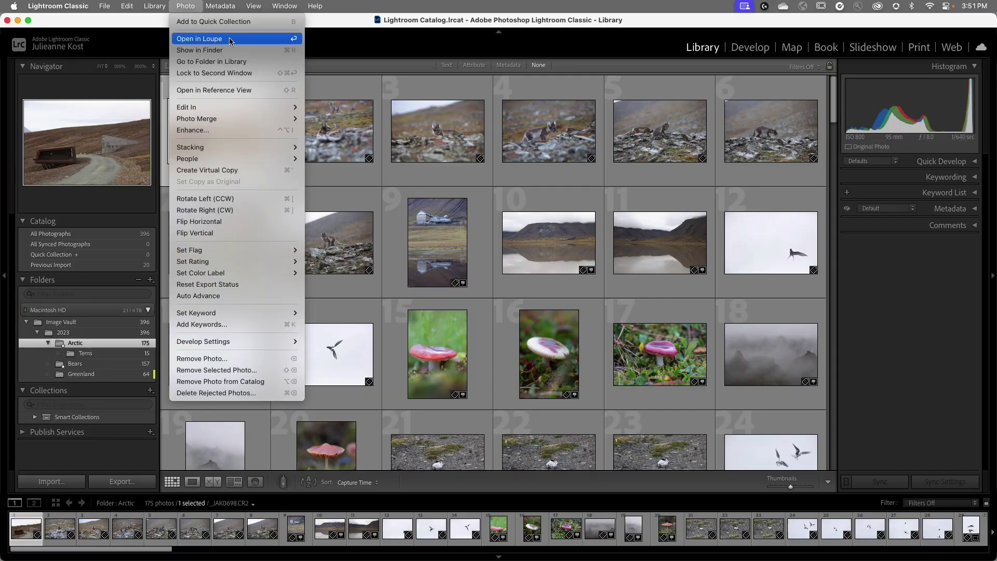
left_click(244, 52)
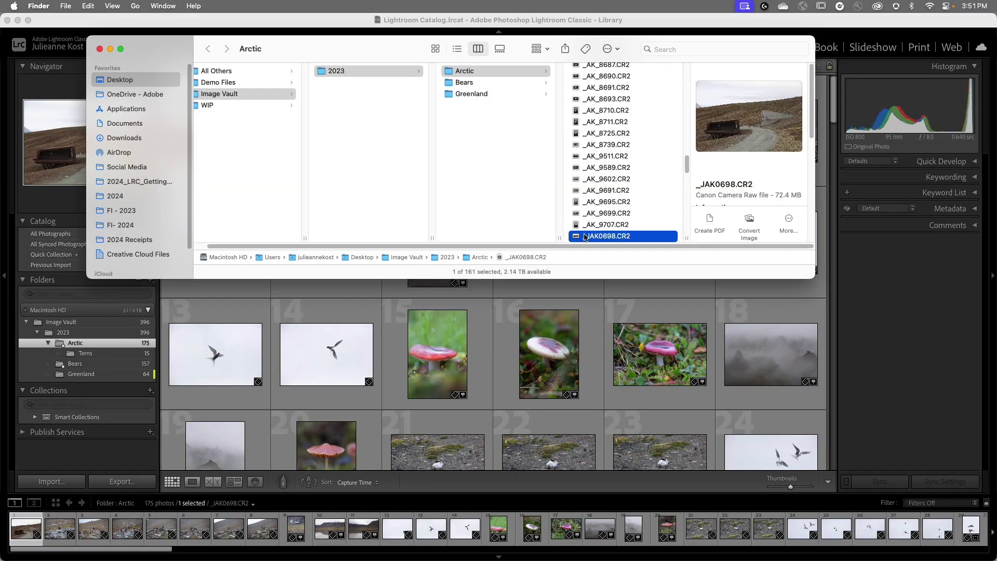
left_click_drag(592, 236, 462, 82)
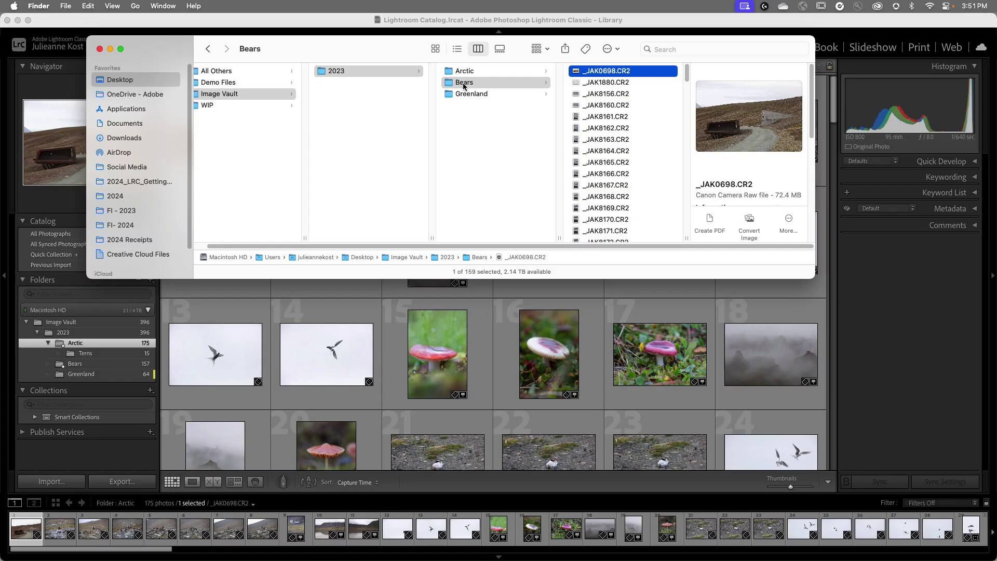
key("super+Tab")
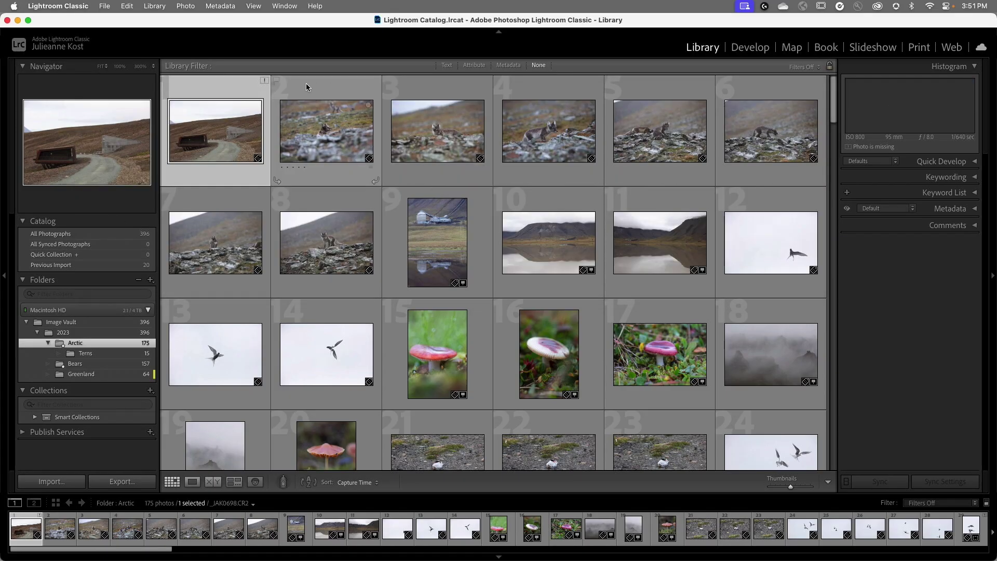
Select the missing first photo, copy the name _JAK0698.CR2 from the missing-file prompt, and choose Locate
left_click(265, 82)
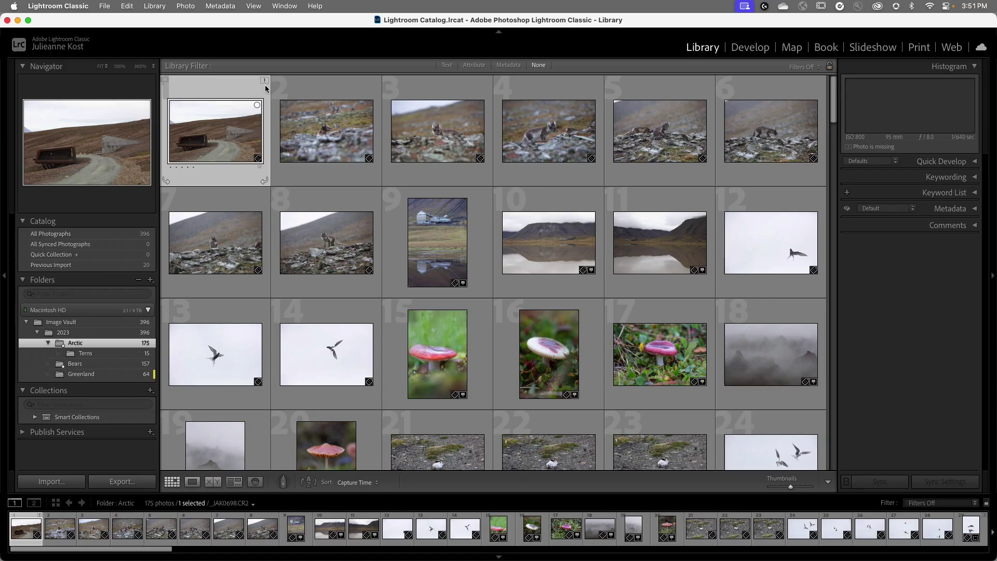
mouse_move(770, 130)
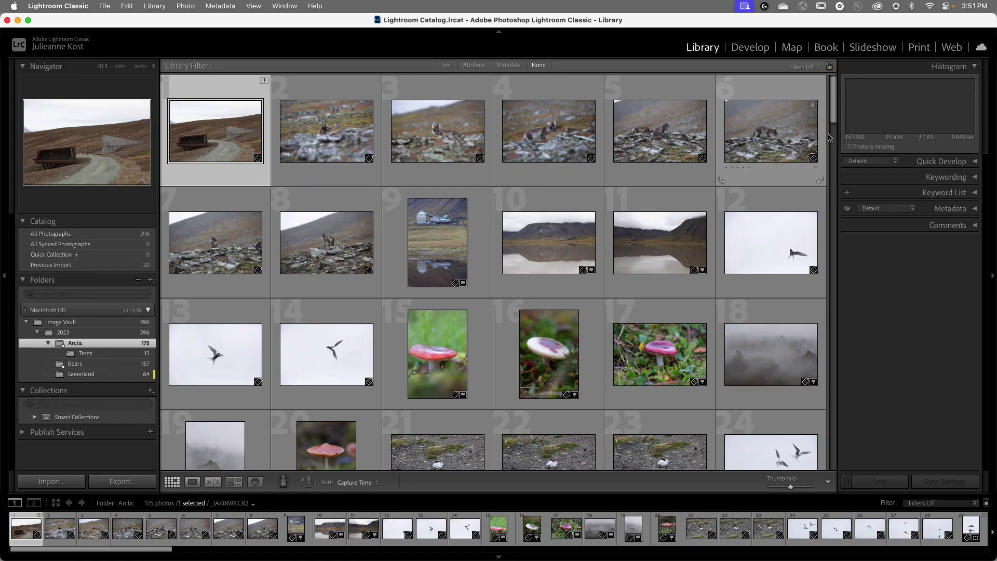
left_click(869, 148)
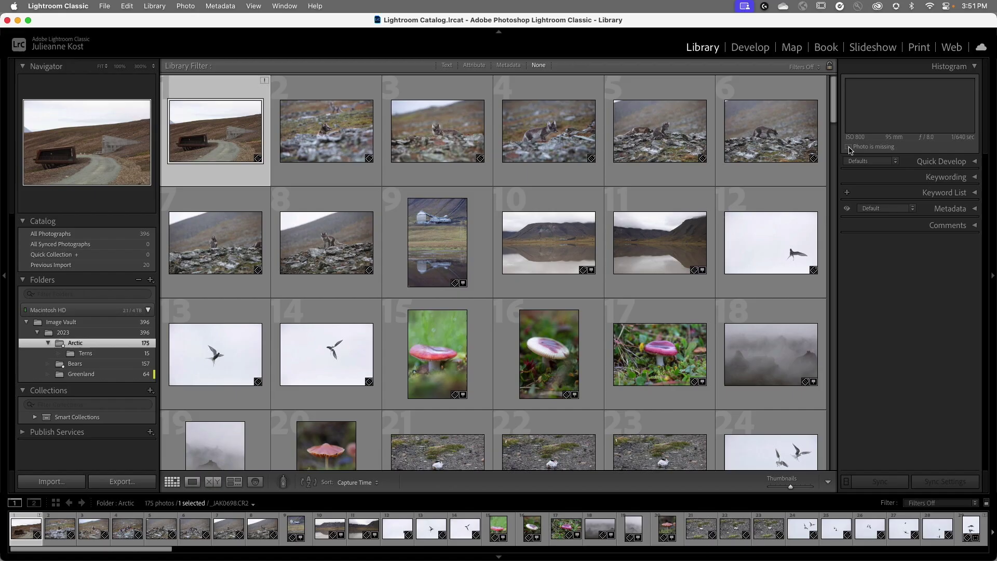
left_click(850, 149)
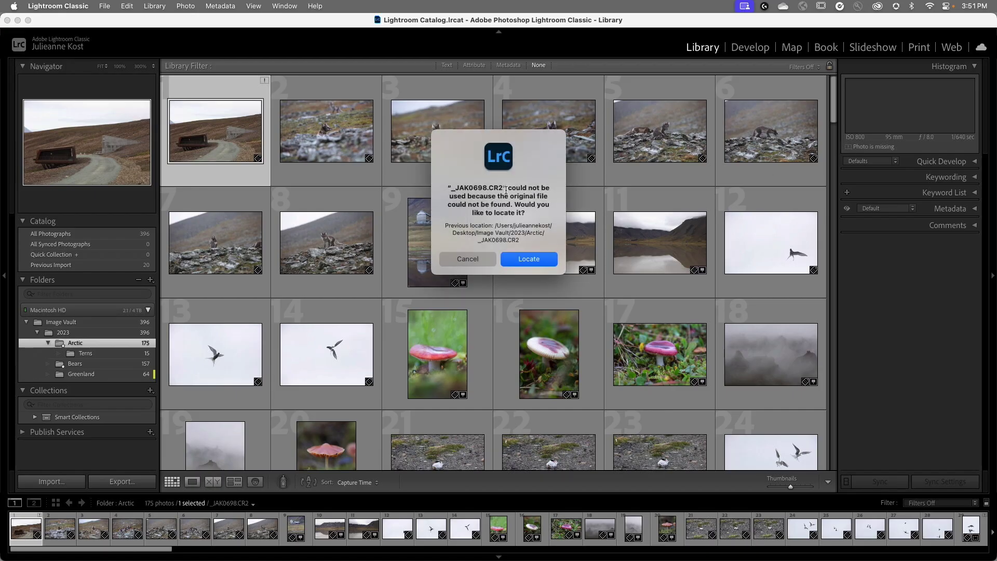
left_click_drag(502, 189, 451, 189)
key("super+c")
left_click(530, 260)
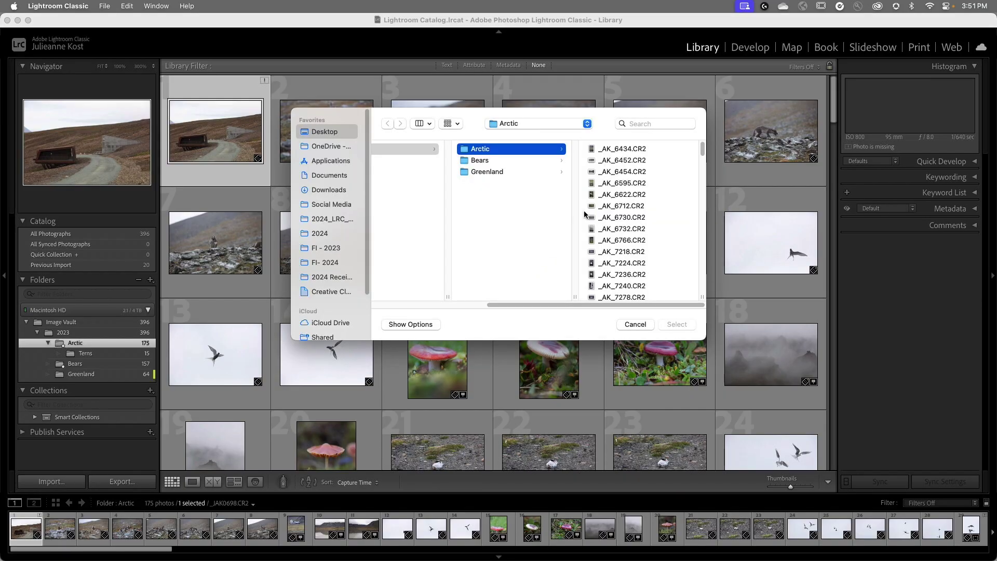
Search for _JAK0698.CR2, pick the Bears result, keep Find nearby missing photos on, and relink it
left_click(648, 123)
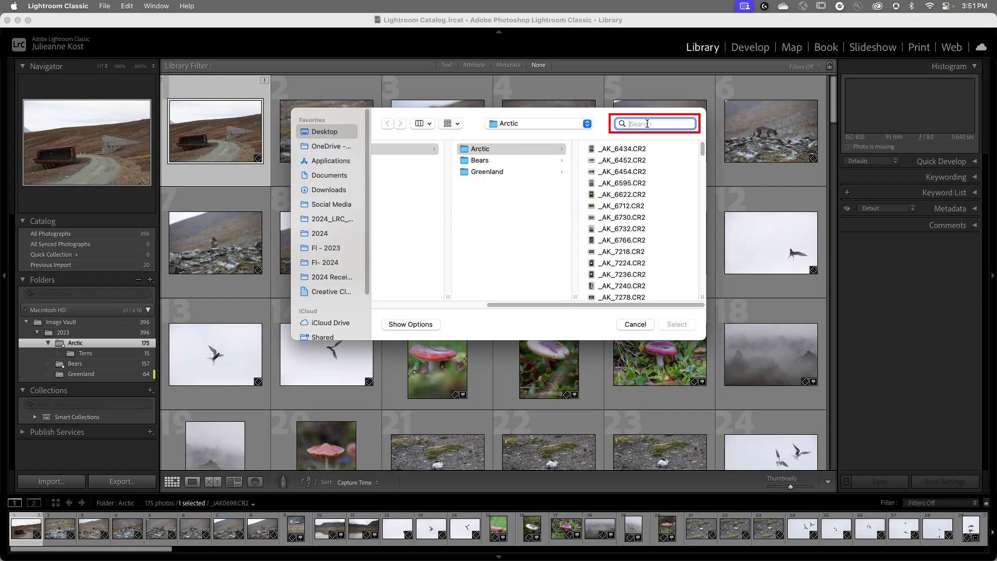
key("super+v")
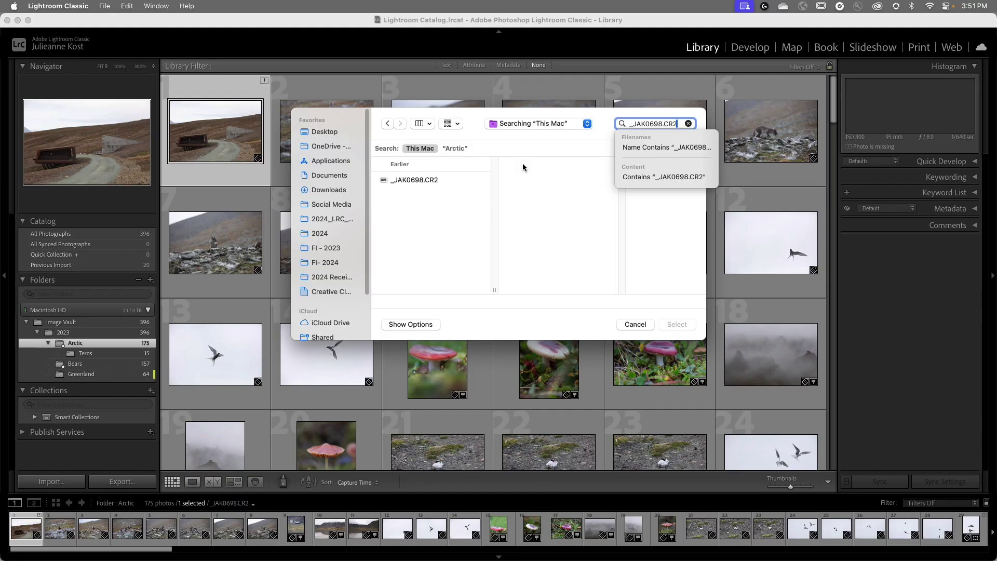
left_click(464, 181)
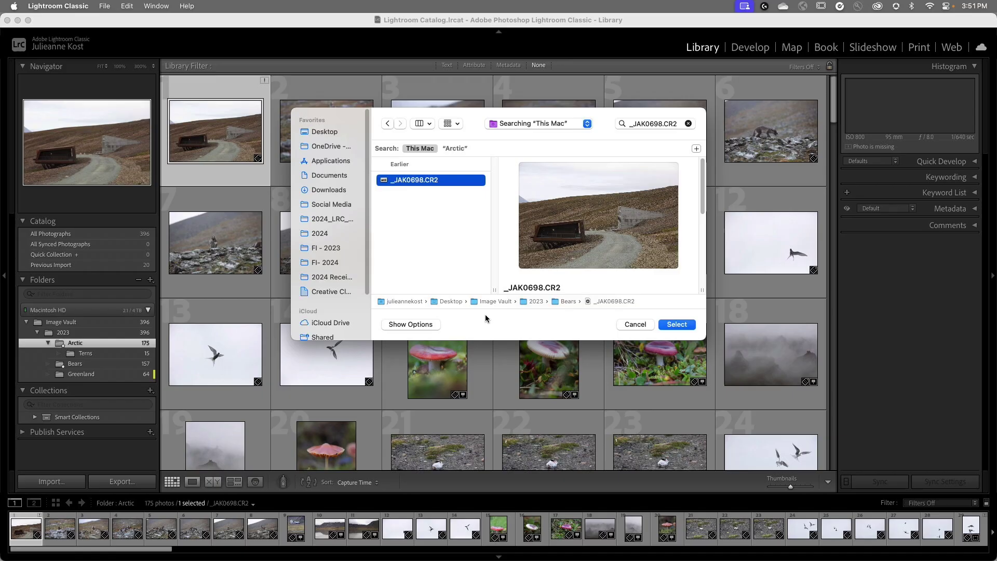
left_click(430, 325)
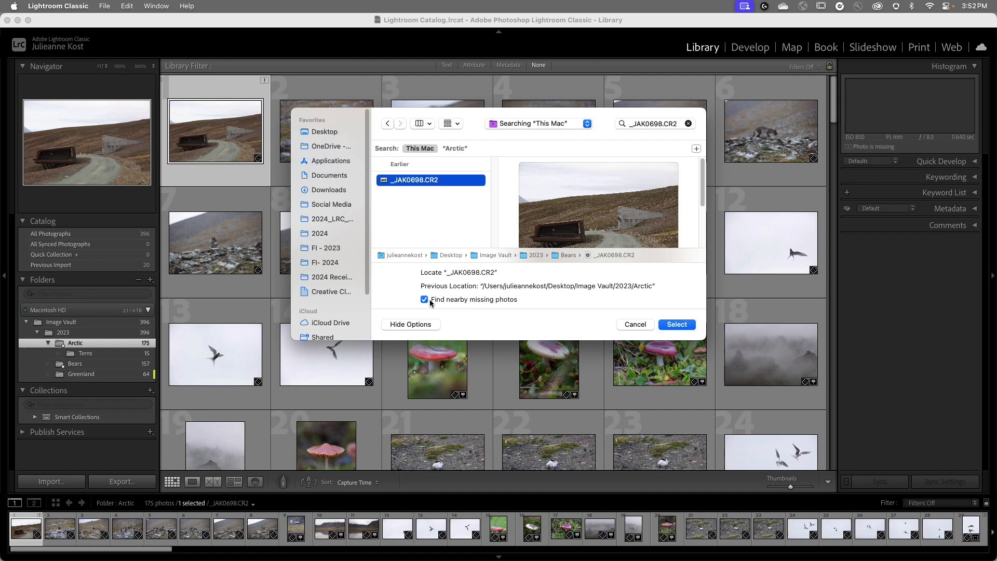
left_click(668, 326)
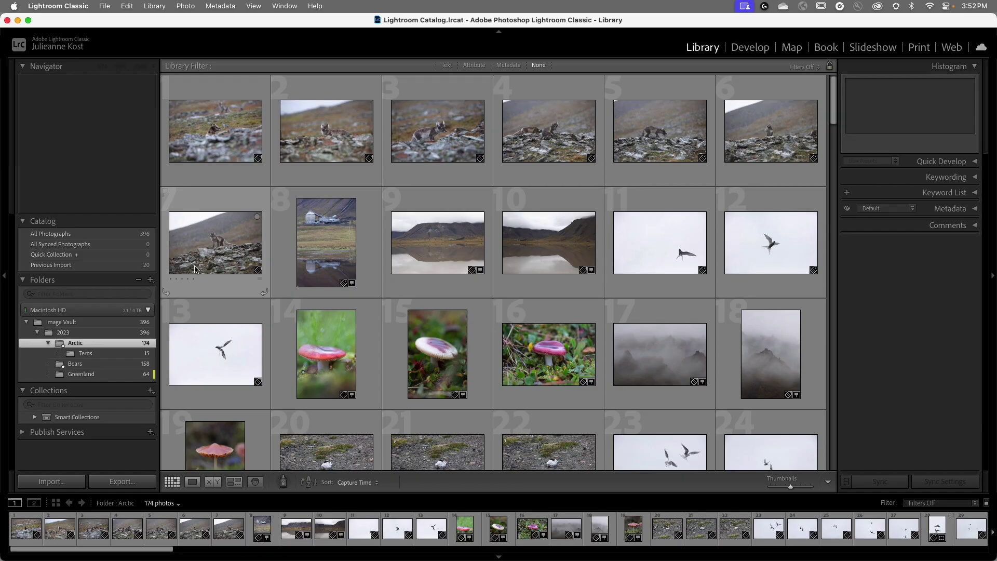
Go to the Bears folder holding the cabin photo and drag _JAK0698.CR2 back into the Arctic folder
left_click(111, 237)
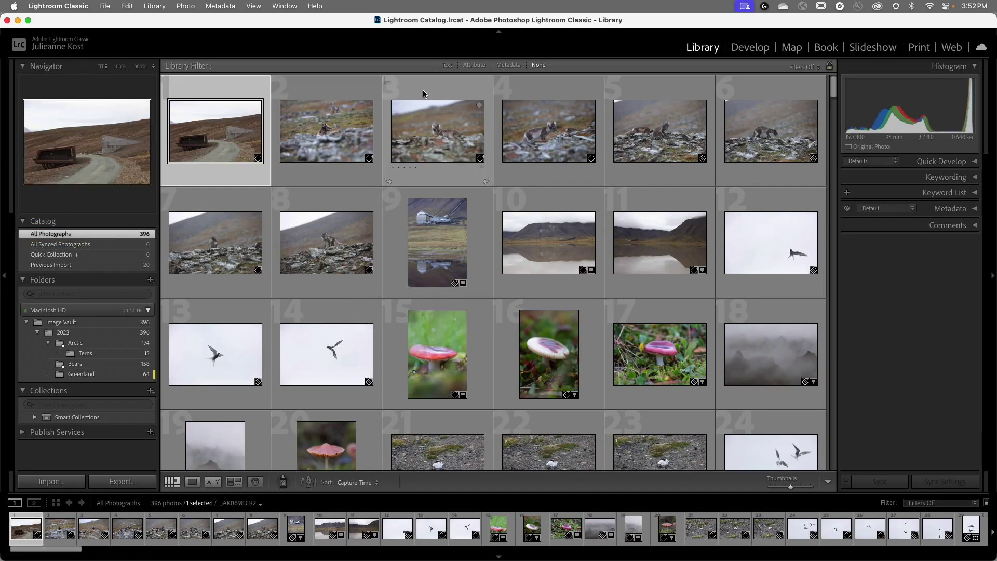
left_click(447, 65)
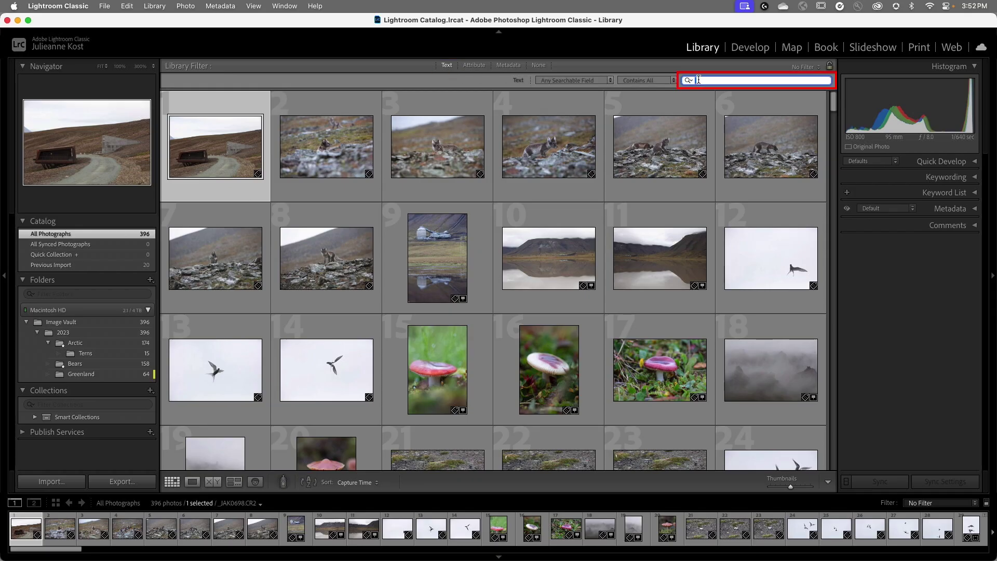
type("_JAK0698.CR2")
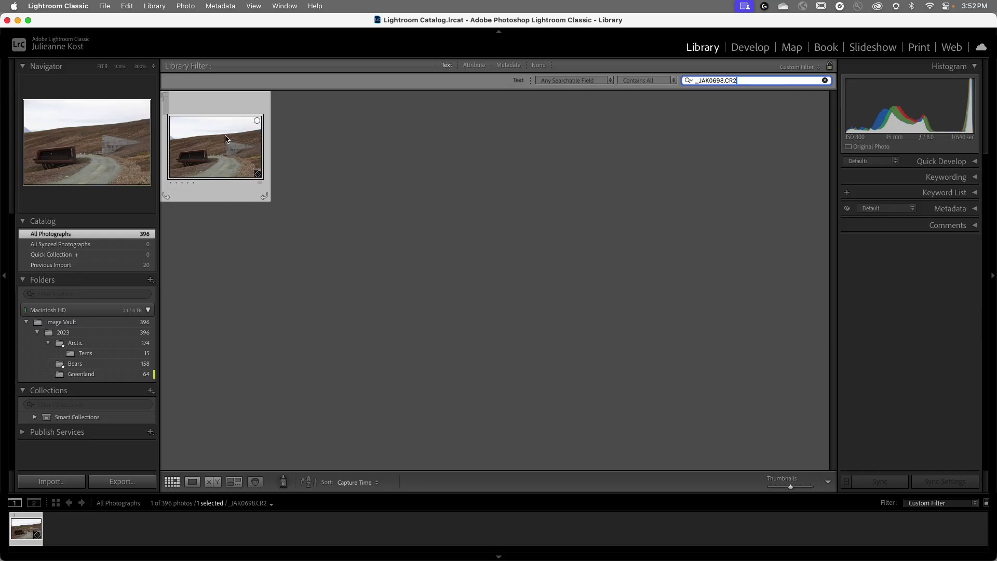
left_click(187, 6)
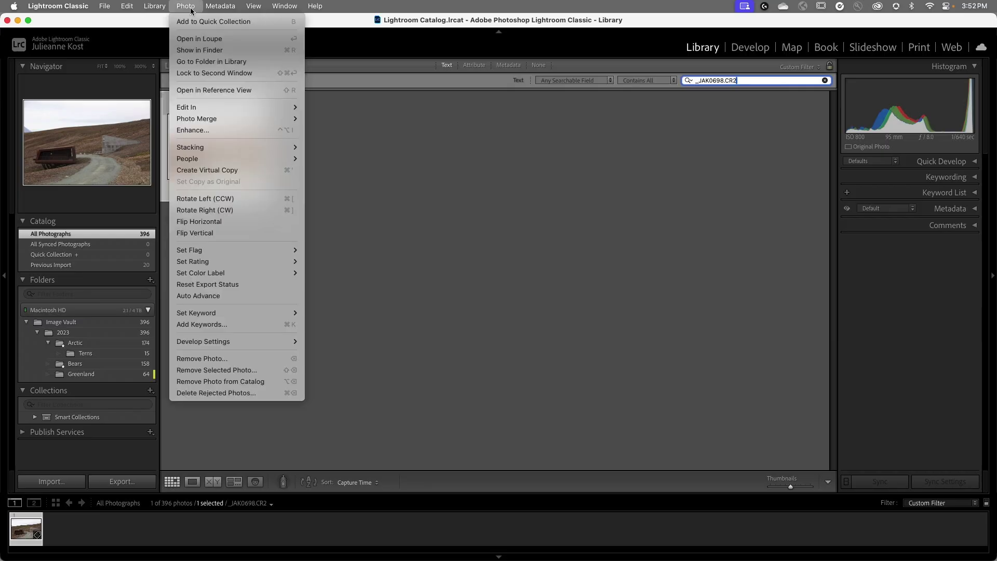
left_click(261, 64)
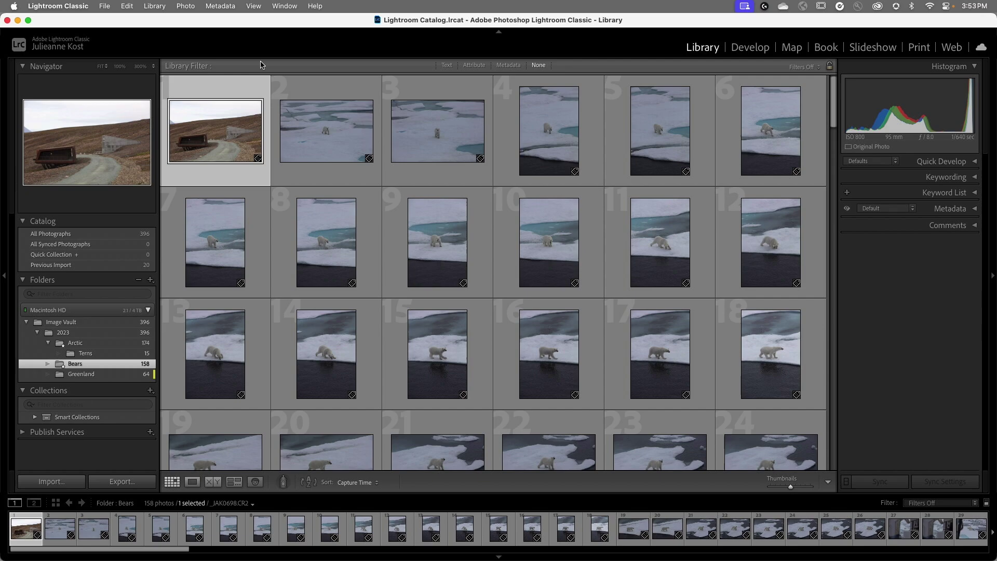
mouse_move(216, 131)
left_click_drag(227, 129, 123, 345)
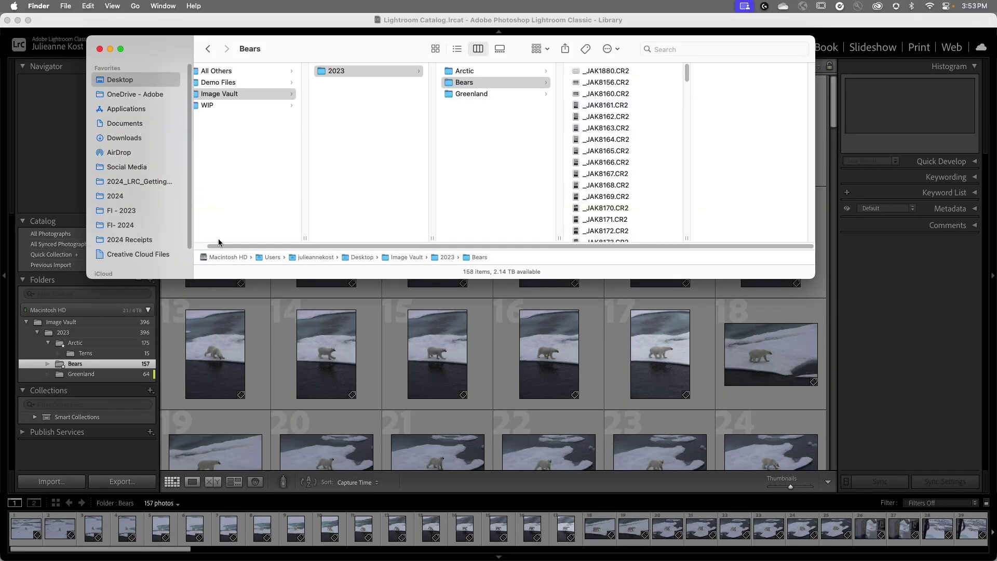
Drag the Greenland folder from 2023 directly into Image Vault and return to Lightroom
left_click_drag(450, 94, 334, 104)
key("super+Tab")
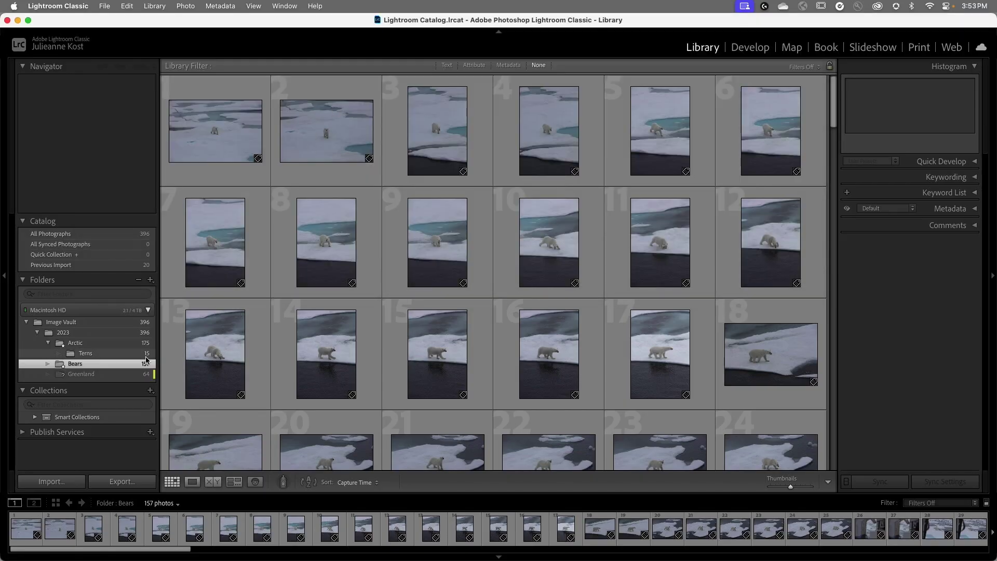
Use Find Missing Folder on Greenland and relink it to its new Image Vault location
left_click(124, 375)
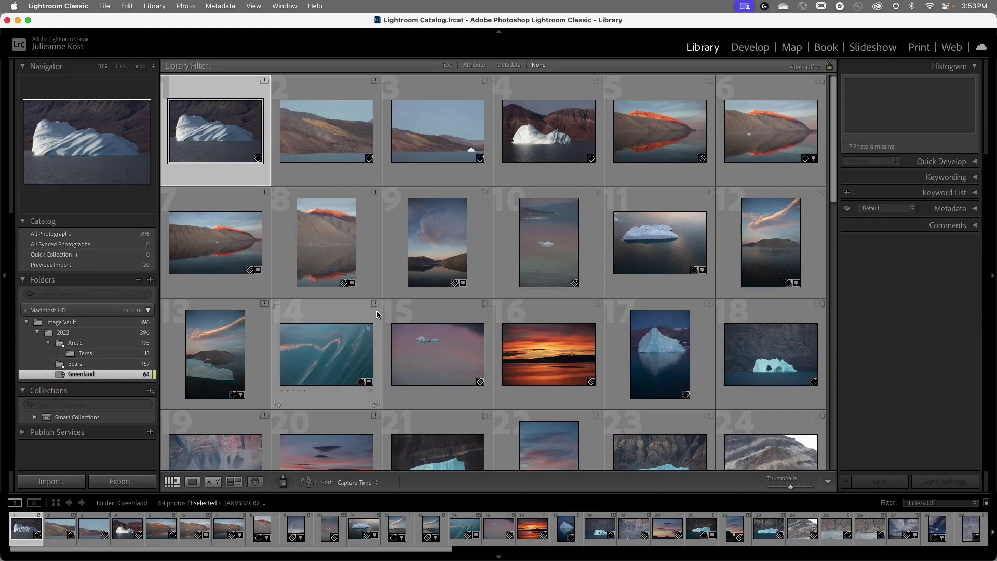
right_click(114, 378)
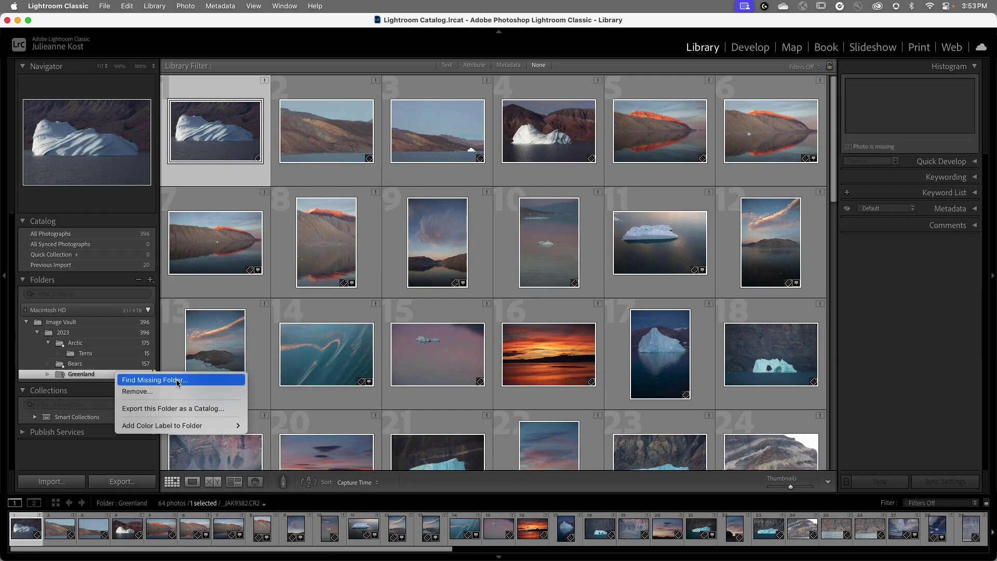
left_click(193, 380)
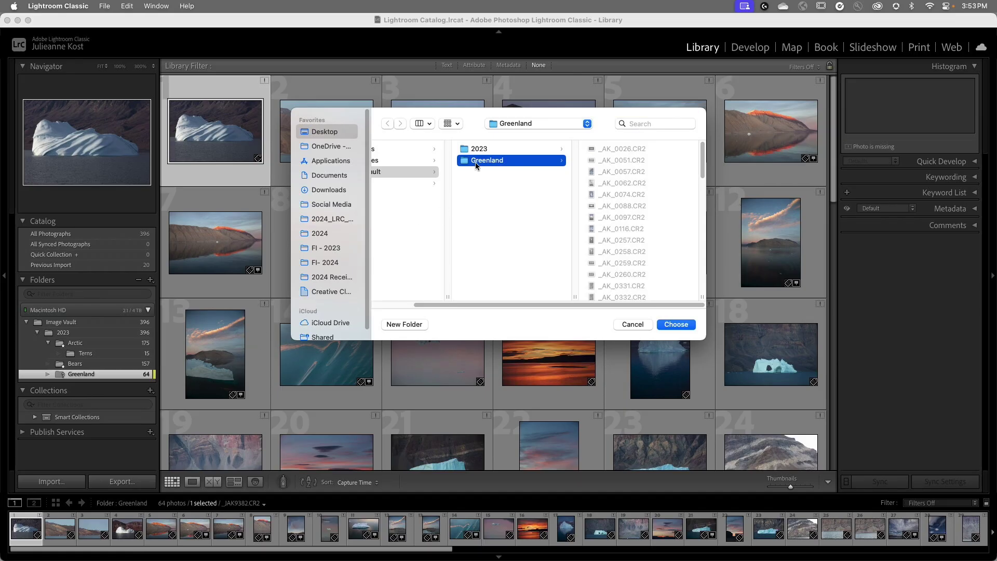
left_click(683, 327)
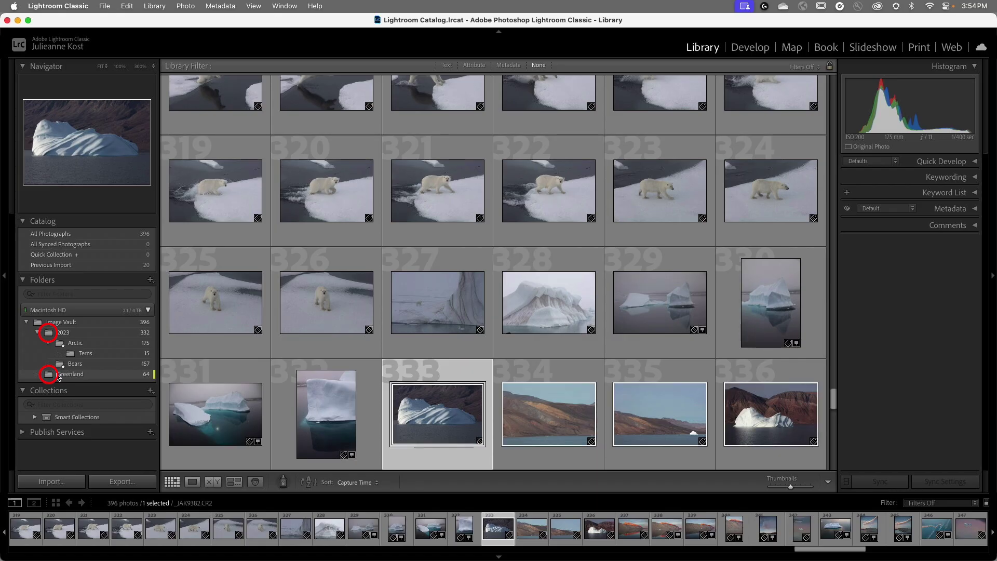
Drag the Greenland folder back inside the 2023 folder in the Folders panel
left_click_drag(59, 378, 51, 337)
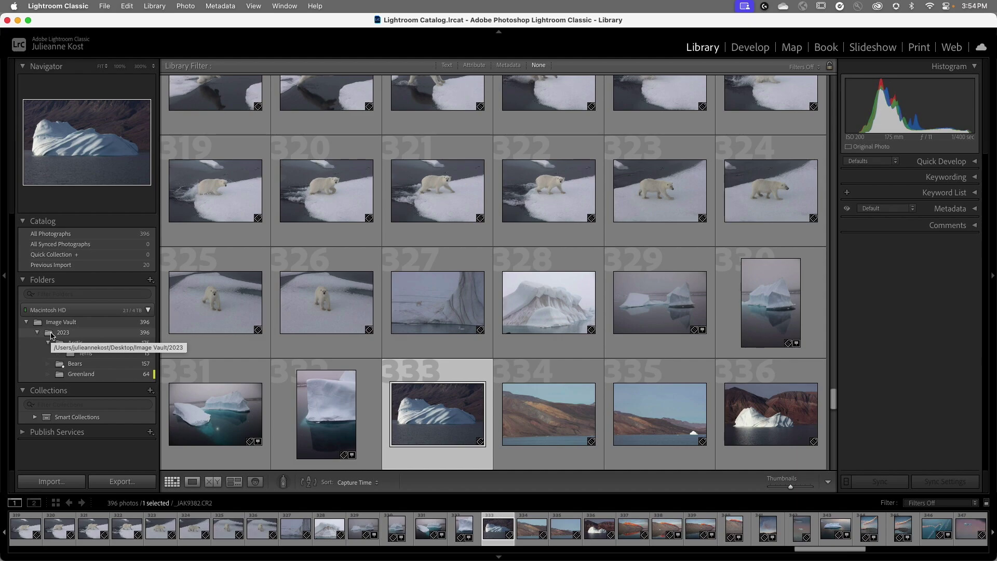
Run Find All Missing Photos and copy the missing tern photo's name _JAK1880.CR2 from its prompt
left_click(160, 6)
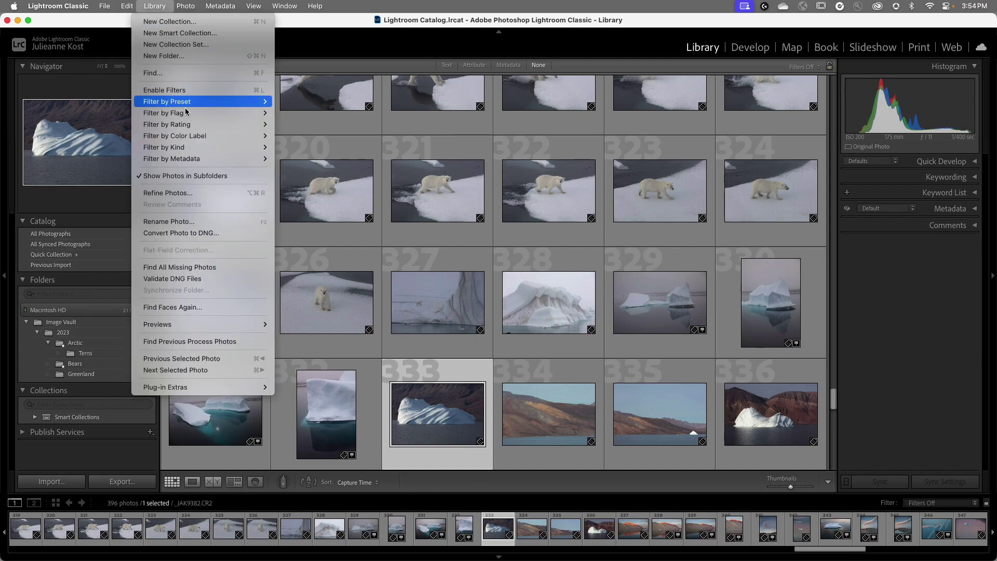
left_click(227, 270)
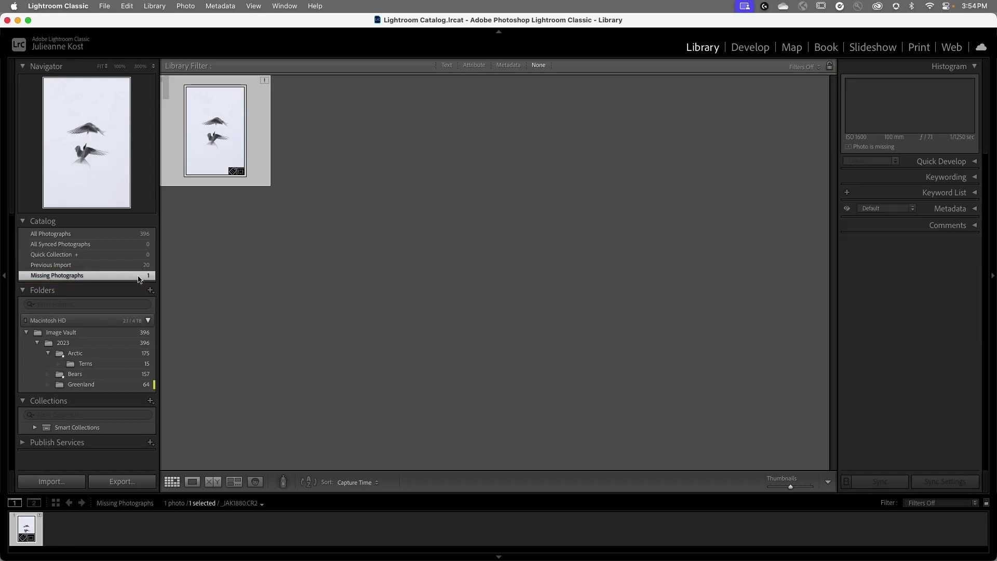
left_click(264, 81)
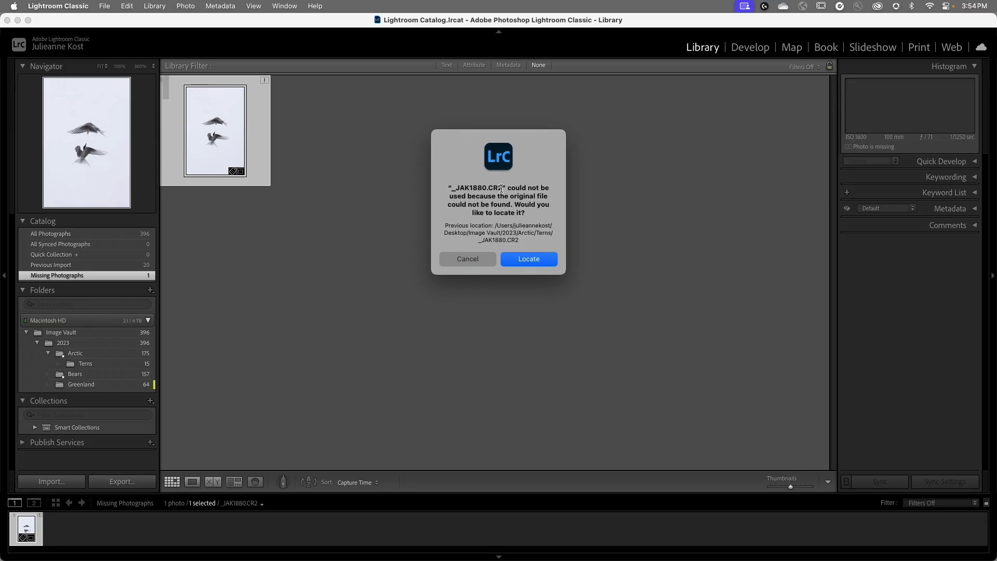
left_click_drag(503, 188, 455, 188)
Locate and search for _JAK1880.CR2, pick the found file and relink the tern photo
left_click(524, 260)
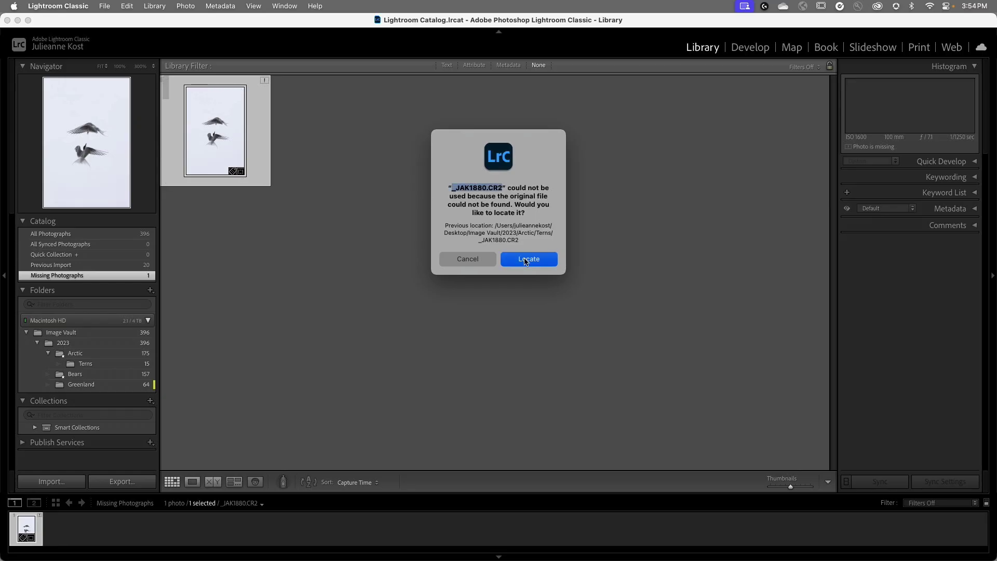
left_click(645, 124)
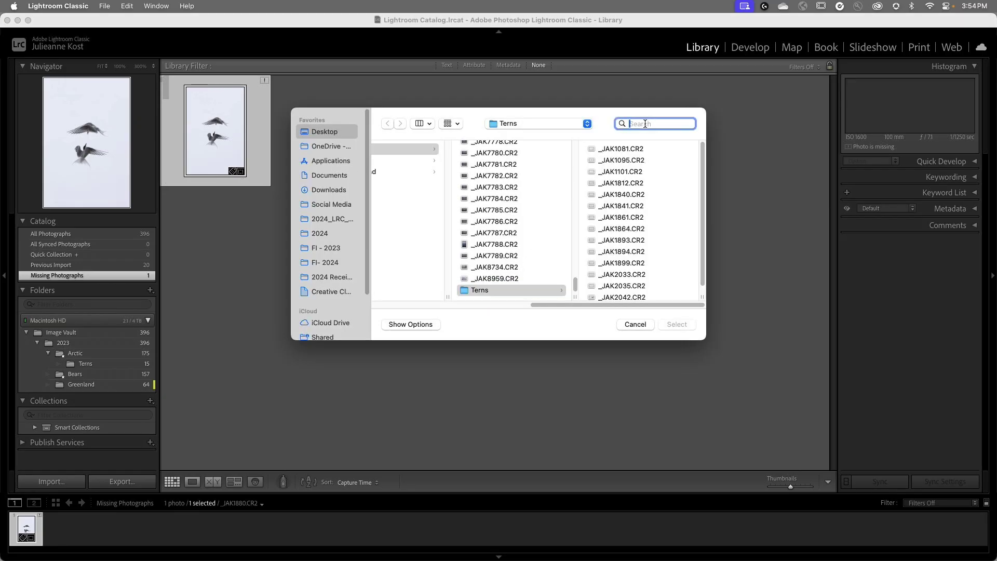
type("_JAK1880.CR2")
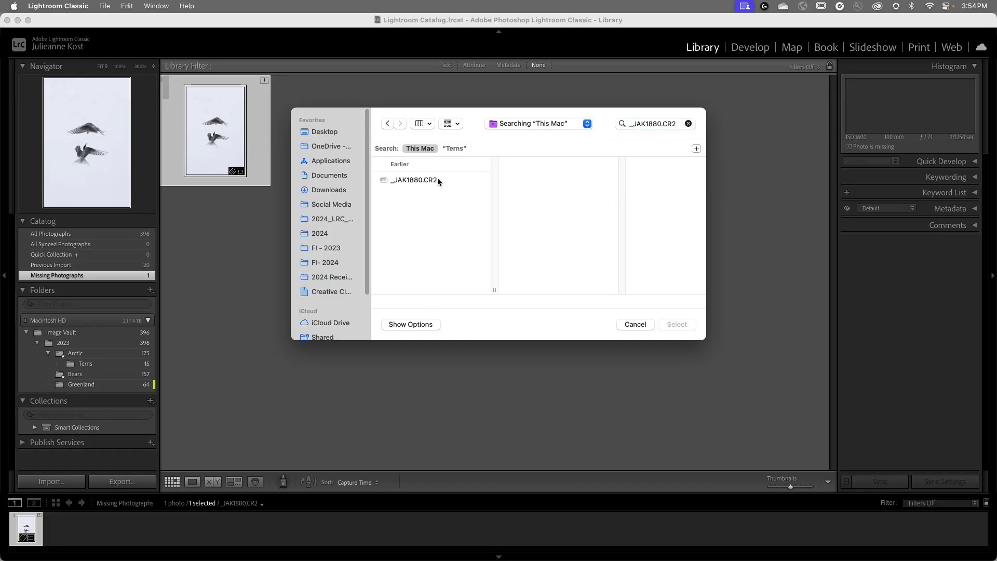
left_click(437, 177)
left_click(662, 324)
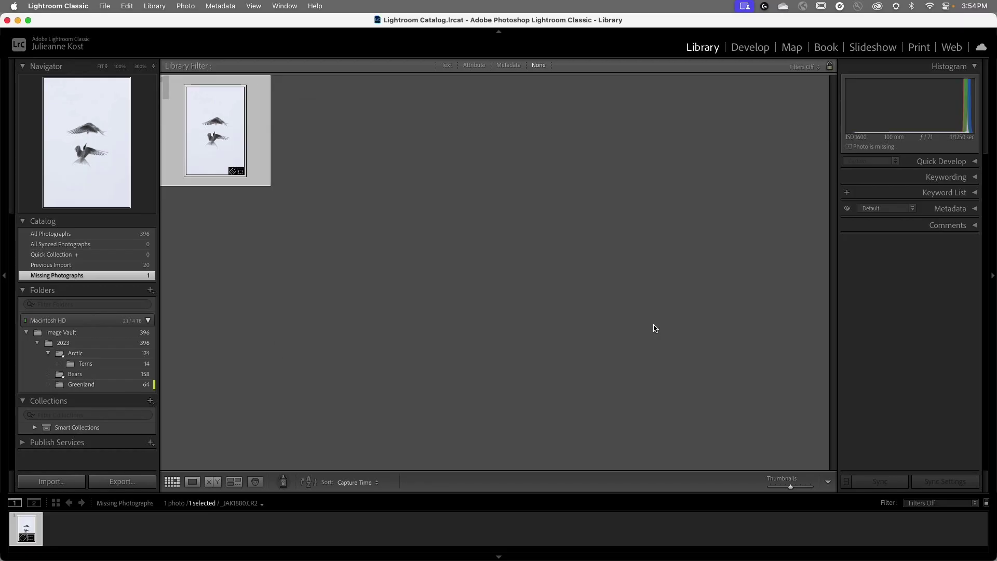
Go to the folder holding _JAK1880.CR2 and drag the tern photo back into the Terns folder
right_click(219, 132)
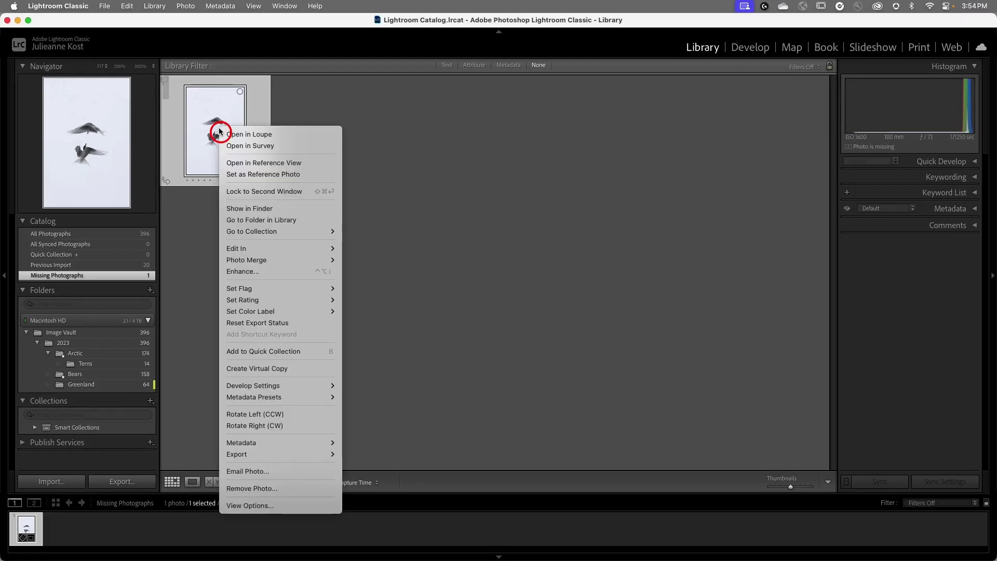
left_click(309, 220)
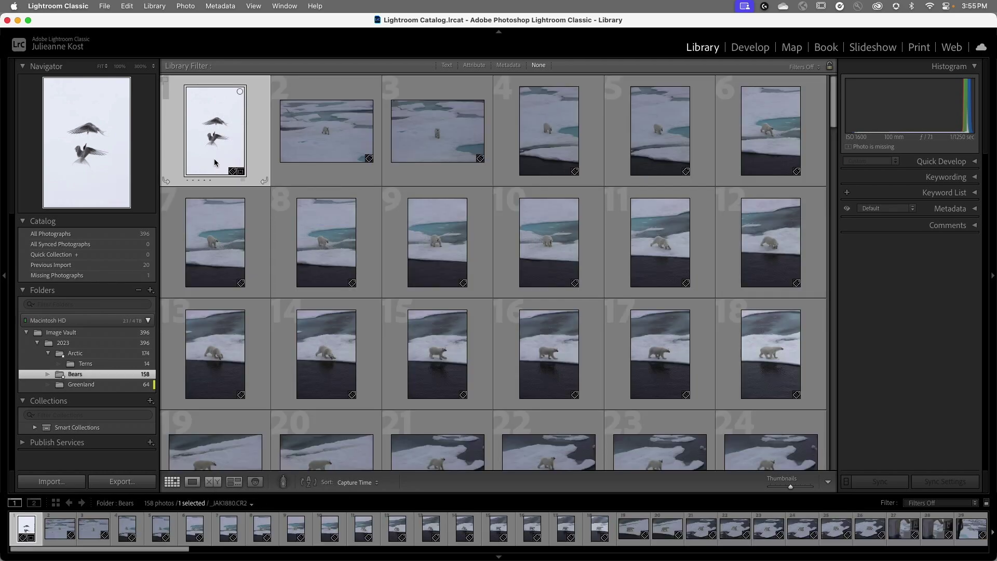
mouse_move(214, 159)
left_mouse_down()
mouse_move(182, 297)
mouse_move(140, 364)
left_mouse_up()
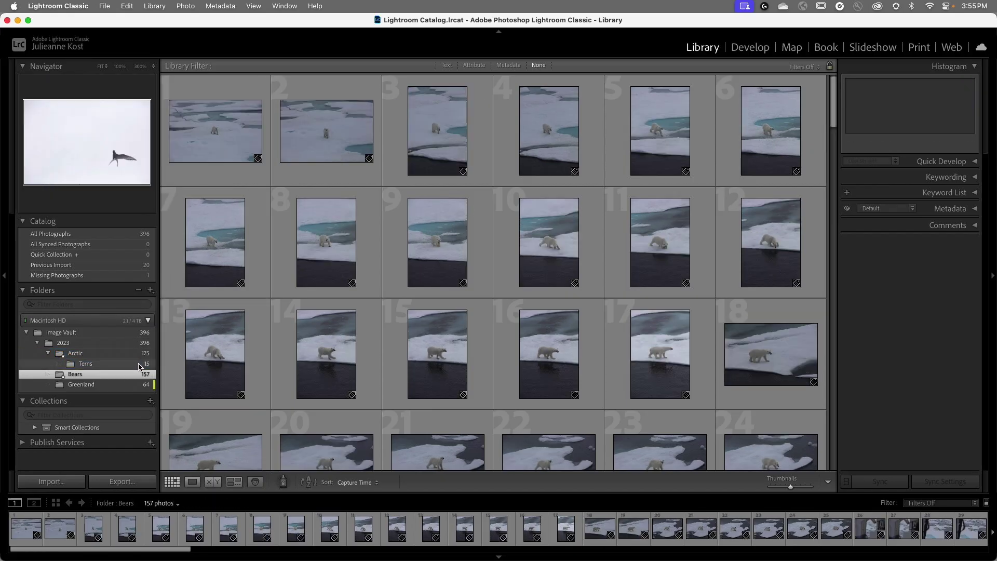